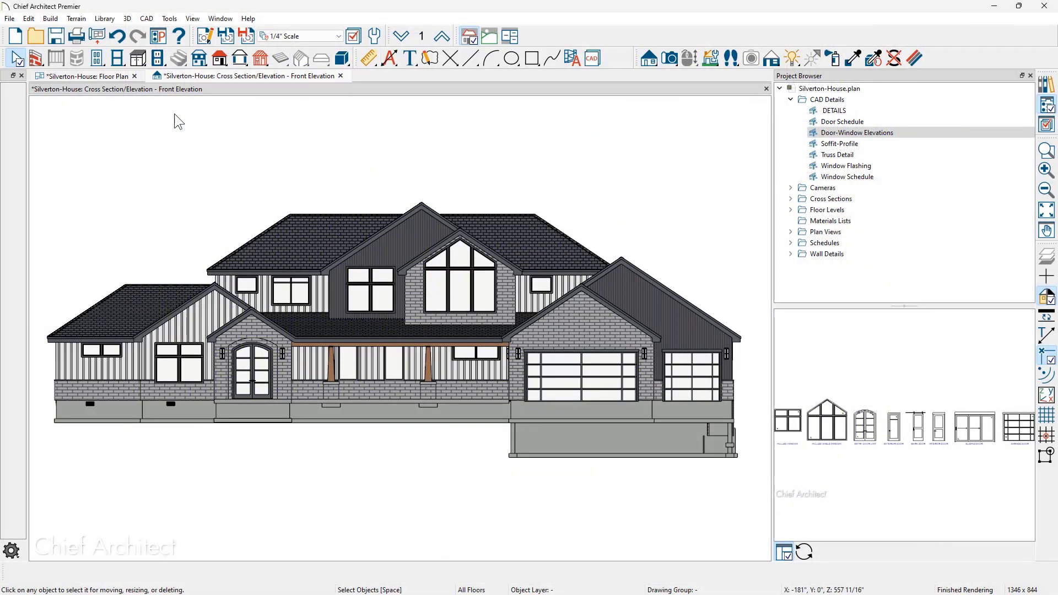
Convert the front elevation into a line-drawing CAD detail named Elevation 1
click(147, 19)
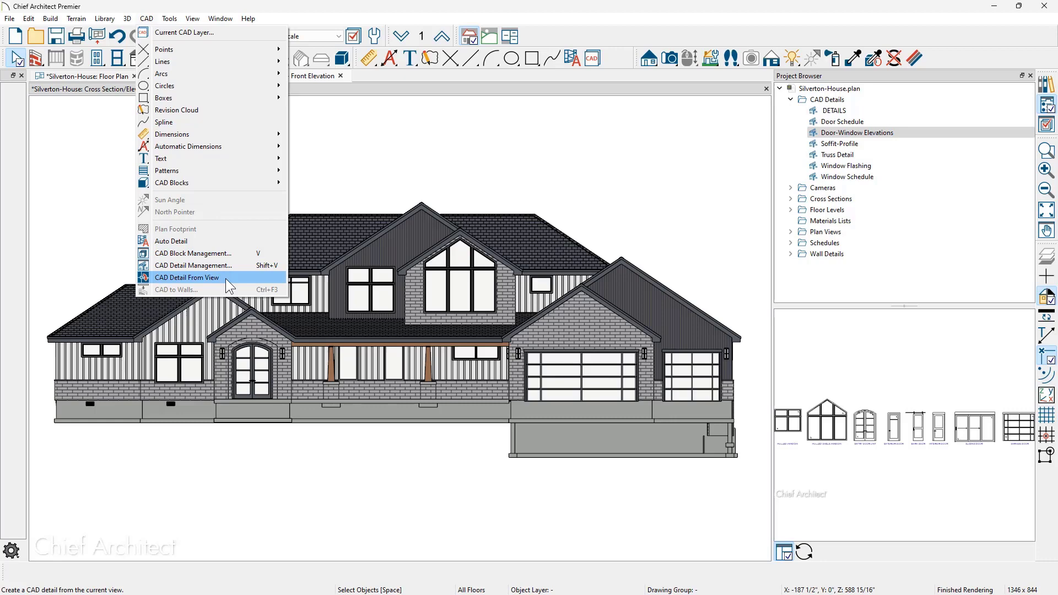
click(188, 277)
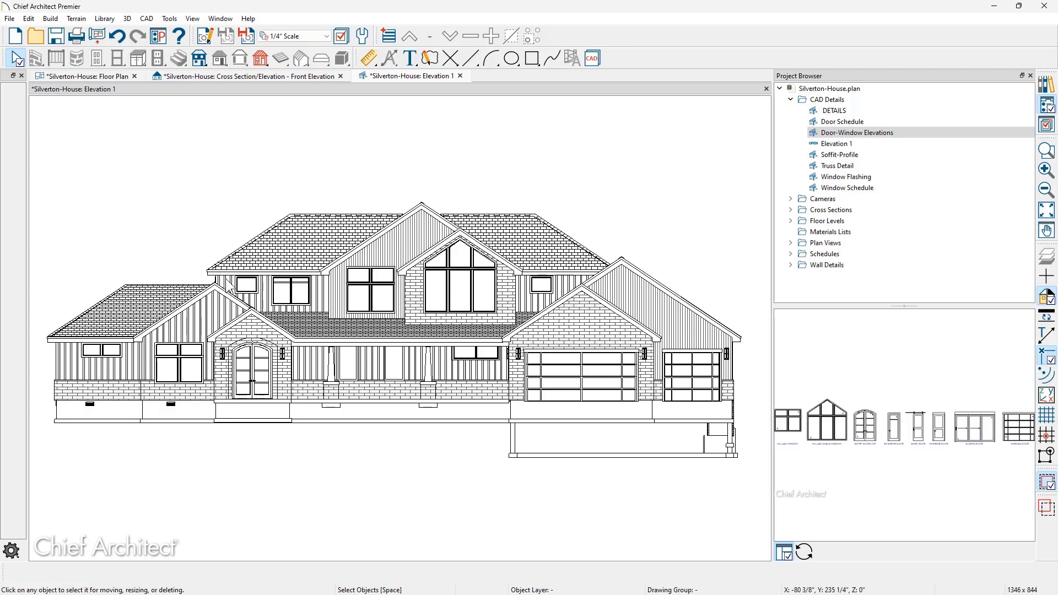
Rename the Elevation 1 detail to 'Door Elevation', then select the Door-Window Elevations detail
click(855, 142)
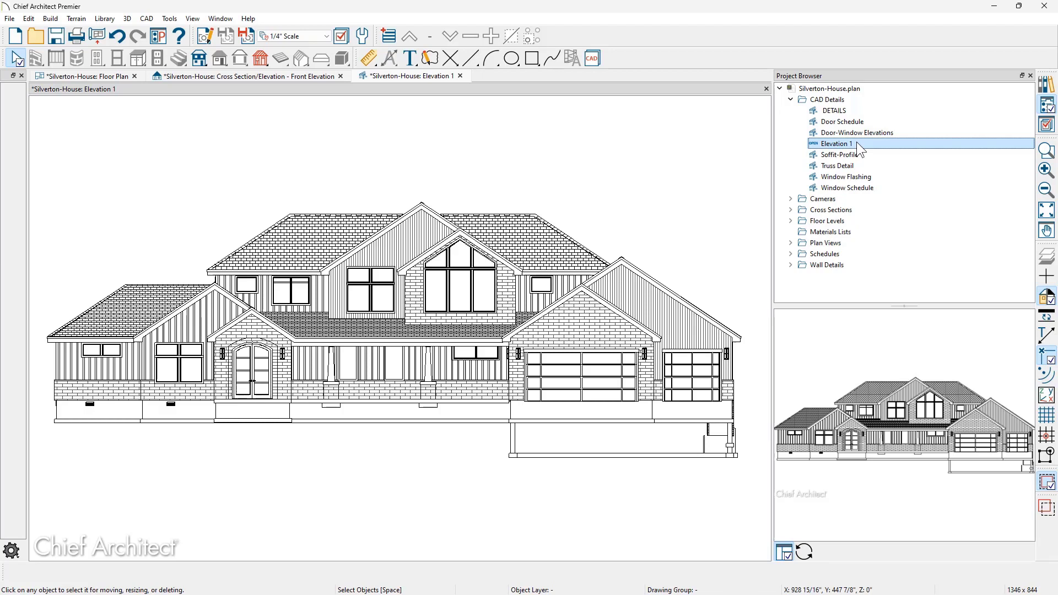
click(856, 143)
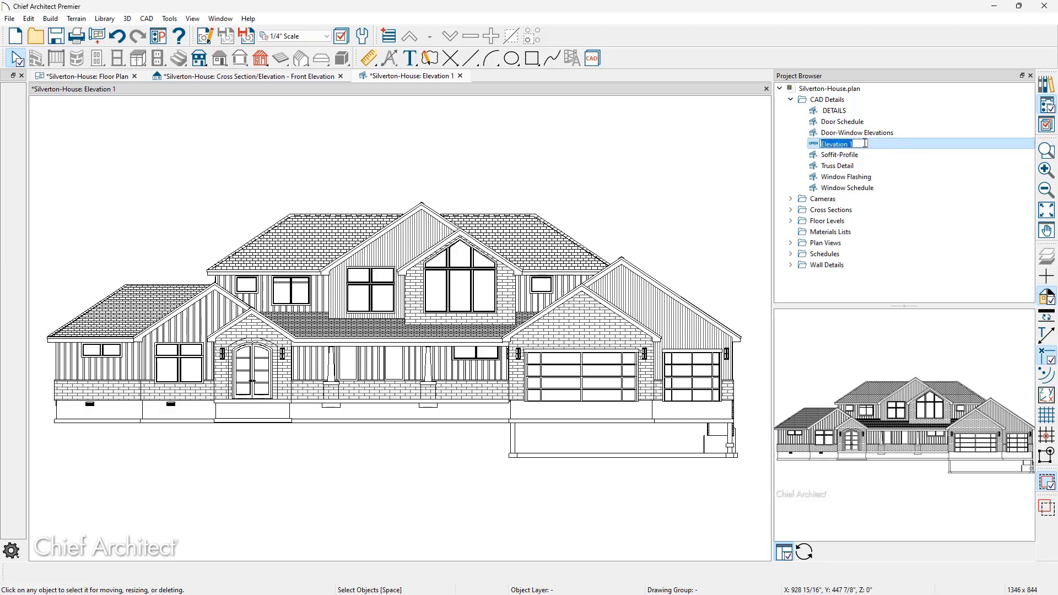
text(Door Elevation)
key(Return)
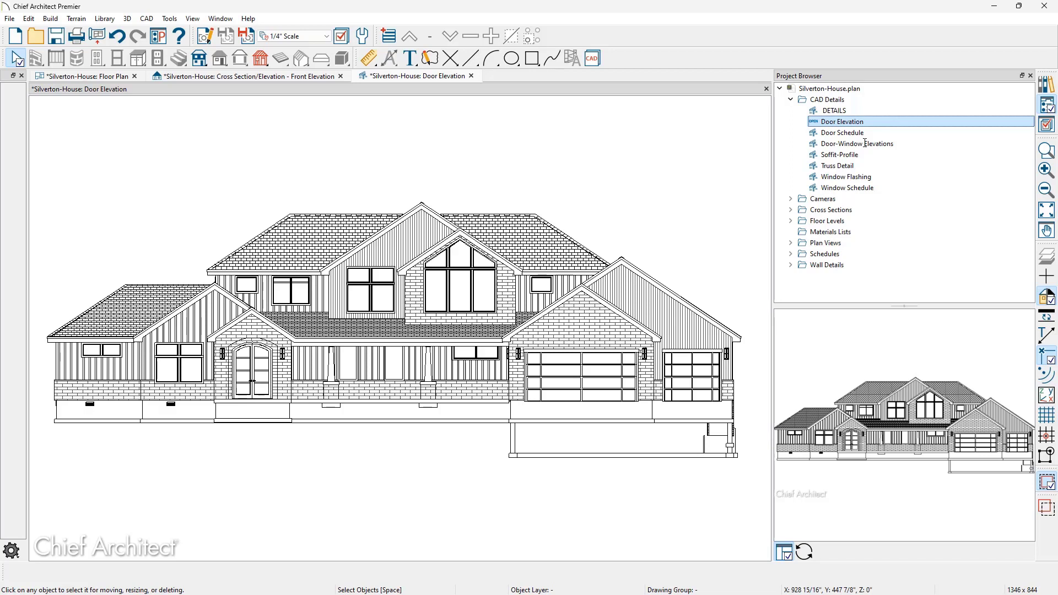
click(865, 143)
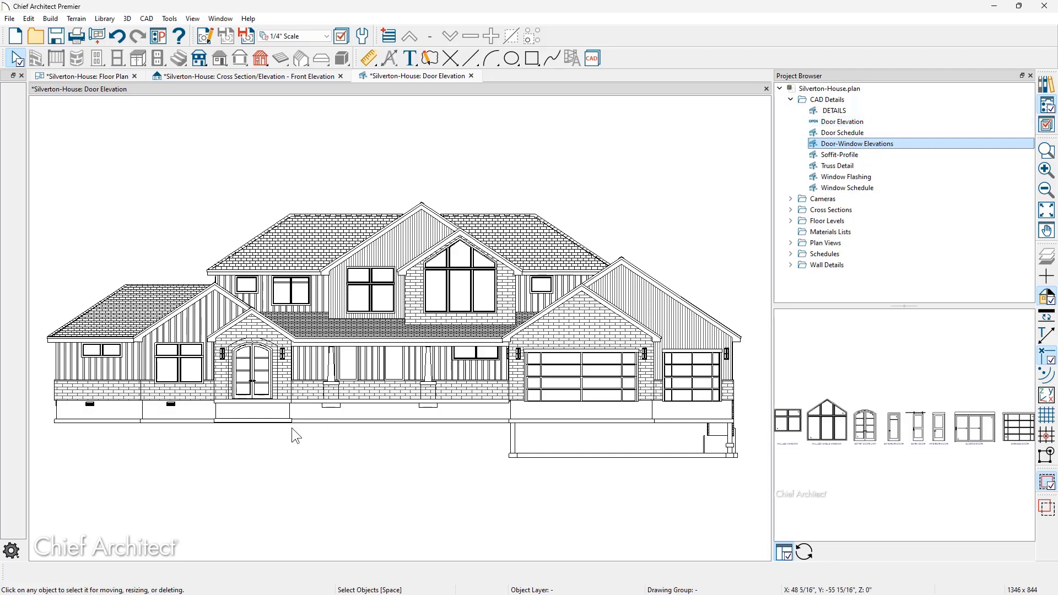
Select all lines of the large four-pane window in the Door Elevation detail
middle_drag(292, 428, 565, 408)
scroll(525, 343, up, 4)
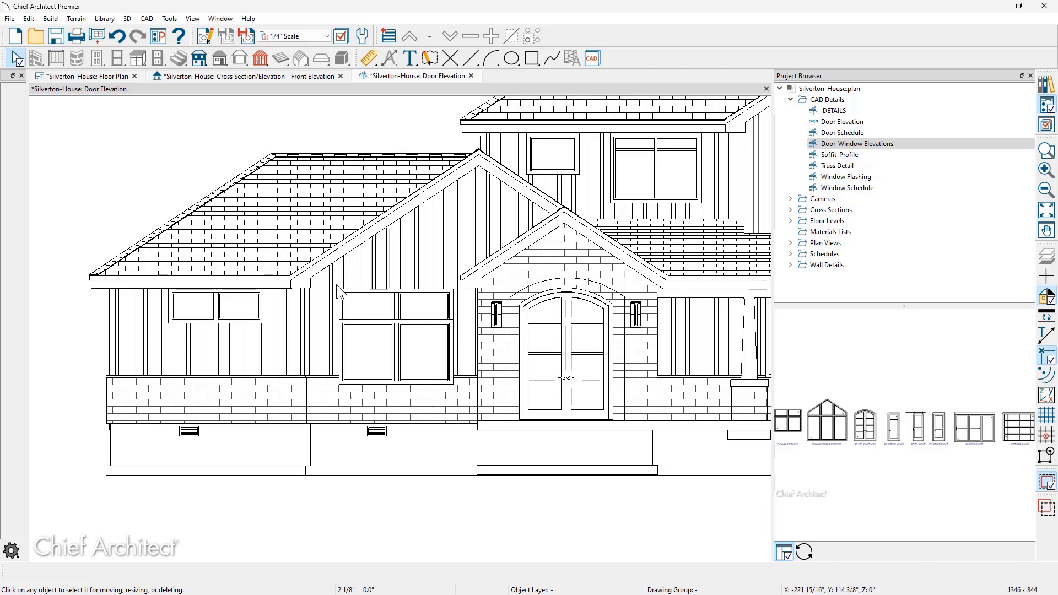
drag(335, 284, 455, 386)
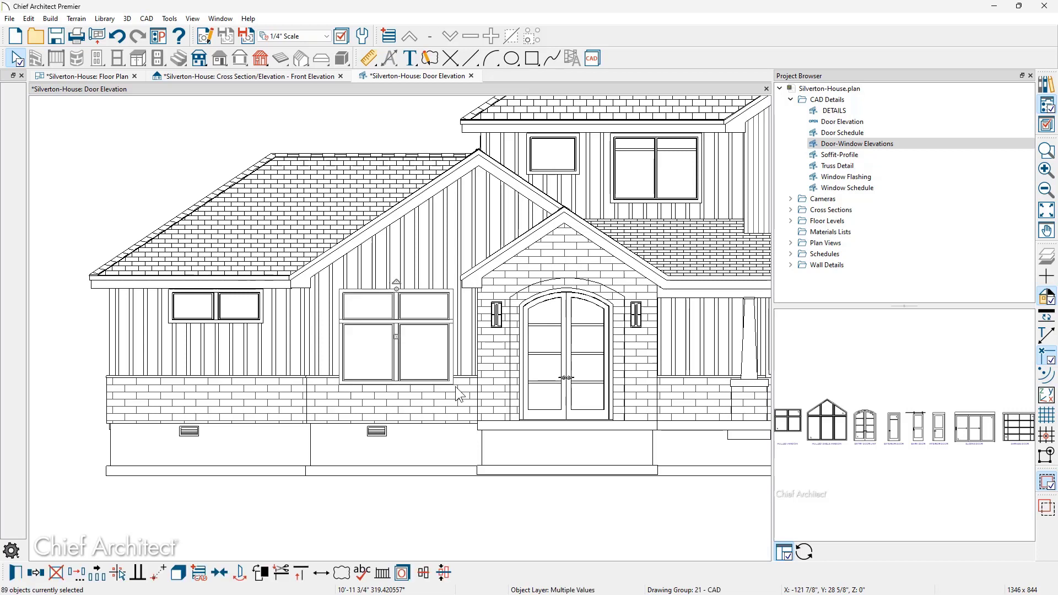
scroll(595, 361, down, 2)
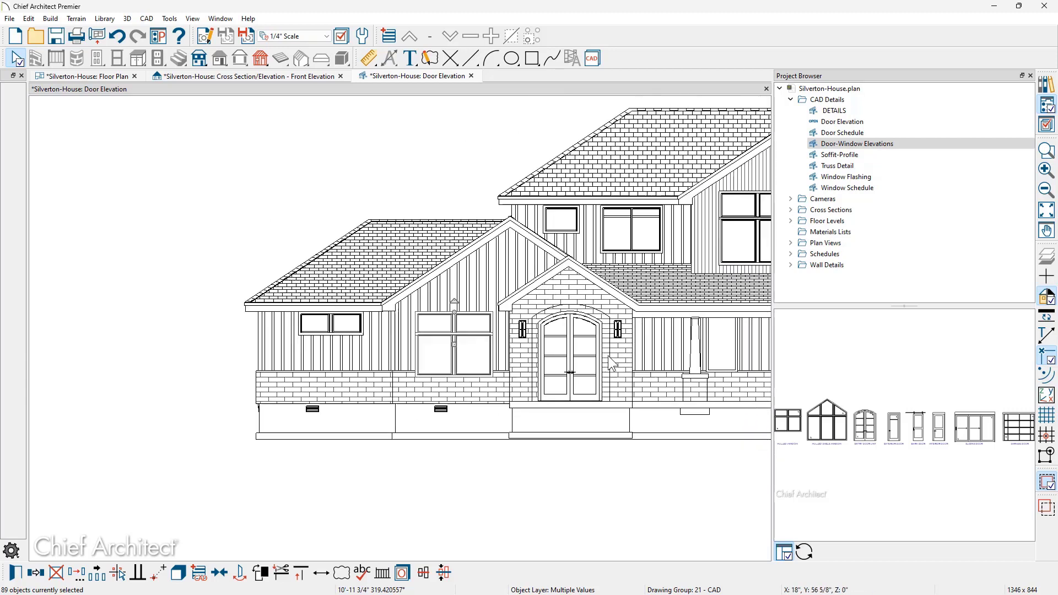
scroll(610, 363, down, 1)
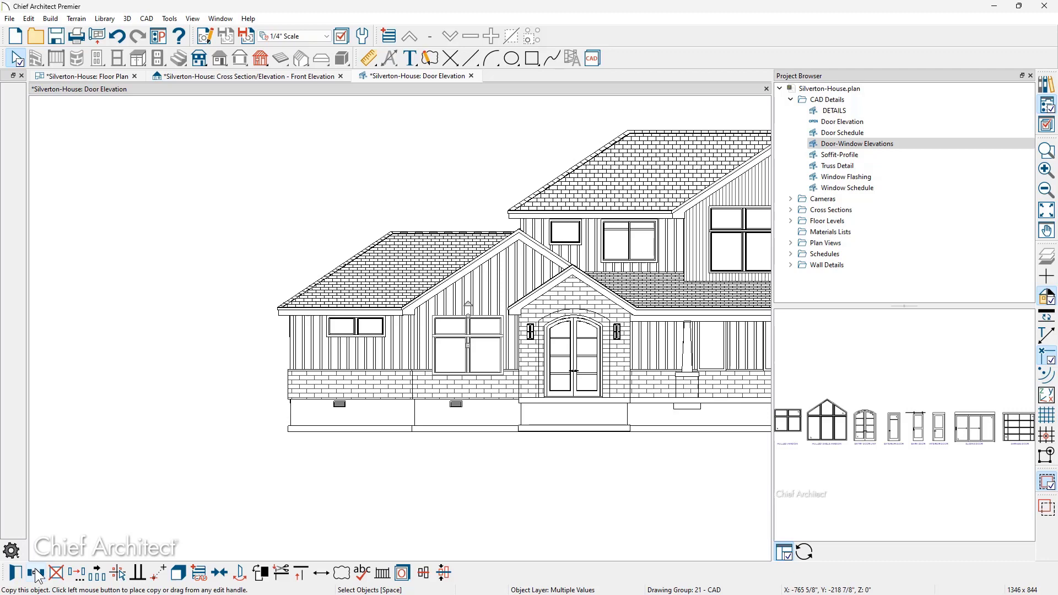
Copy the four-pane window and place the copy in empty space left of the house
click(66, 548)
click(451, 330)
drag(468, 329, 174, 328)
click(107, 348)
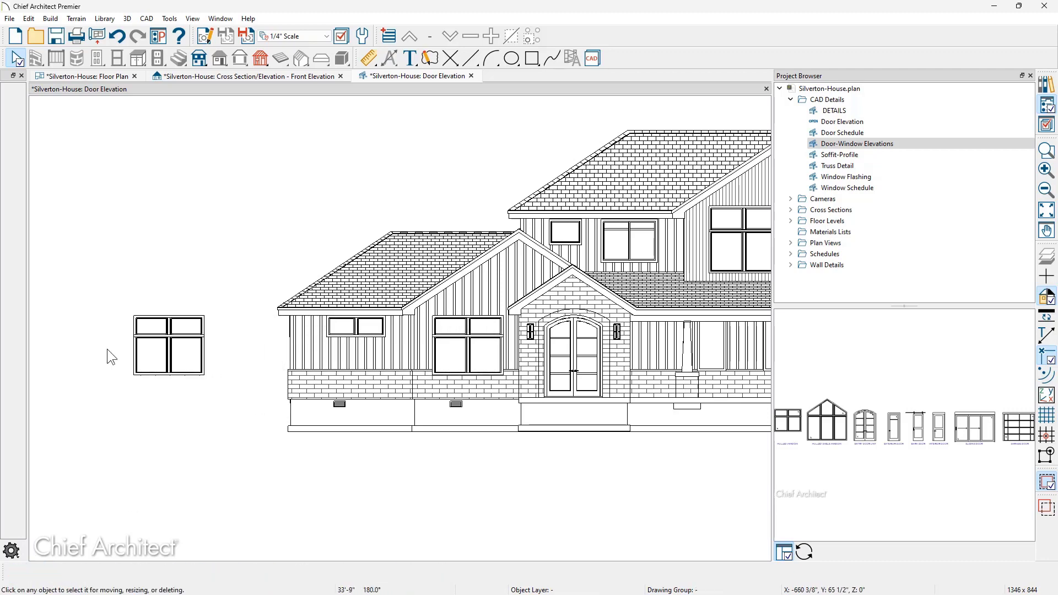
scroll(107, 349, up, 2)
scroll(107, 349, up, 3)
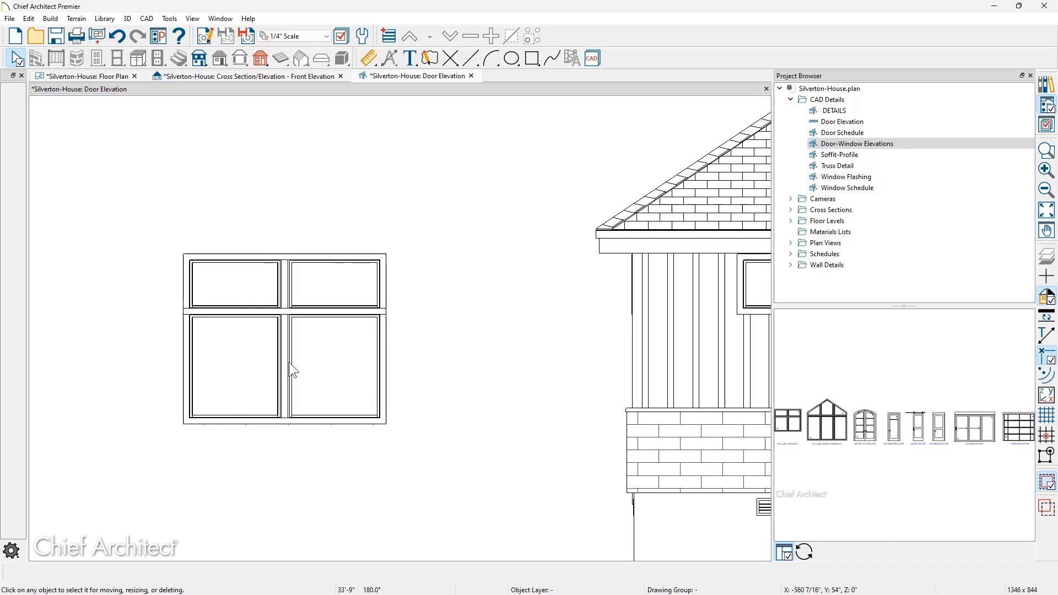
scroll(278, 361, down, 2)
scroll(270, 360, down, 4)
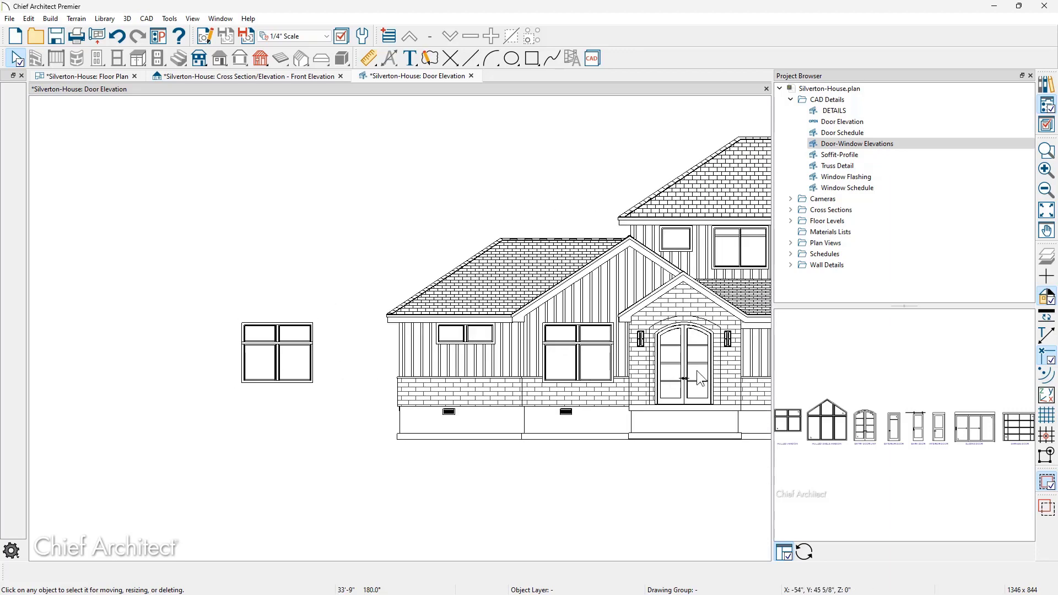
scroll(732, 381, up, 2)
With crosshair guides on, copy the arched double door beside the copied window
scroll(717, 368, up, 2)
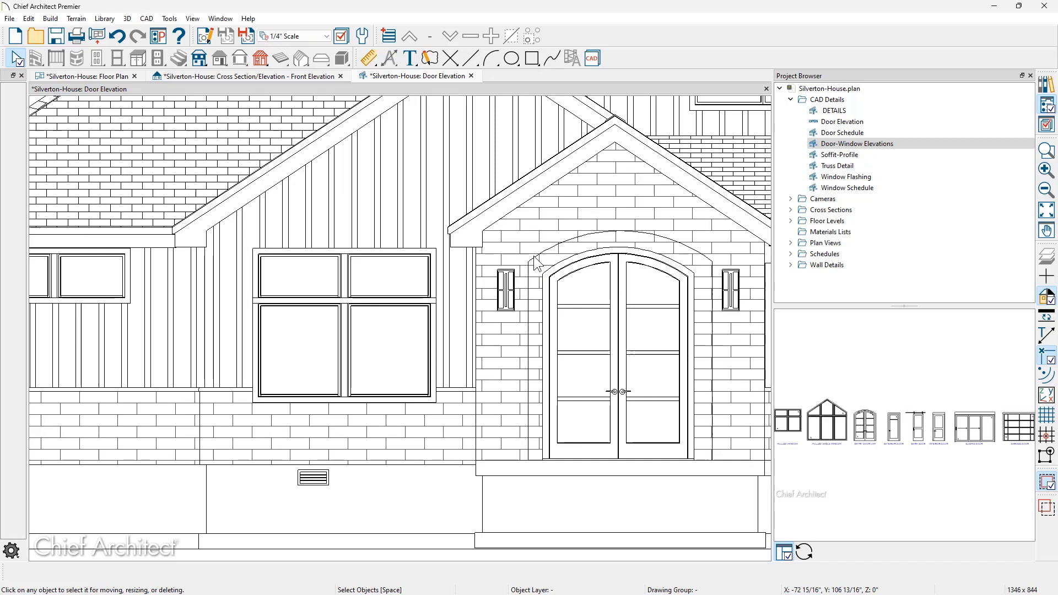
key(F10)
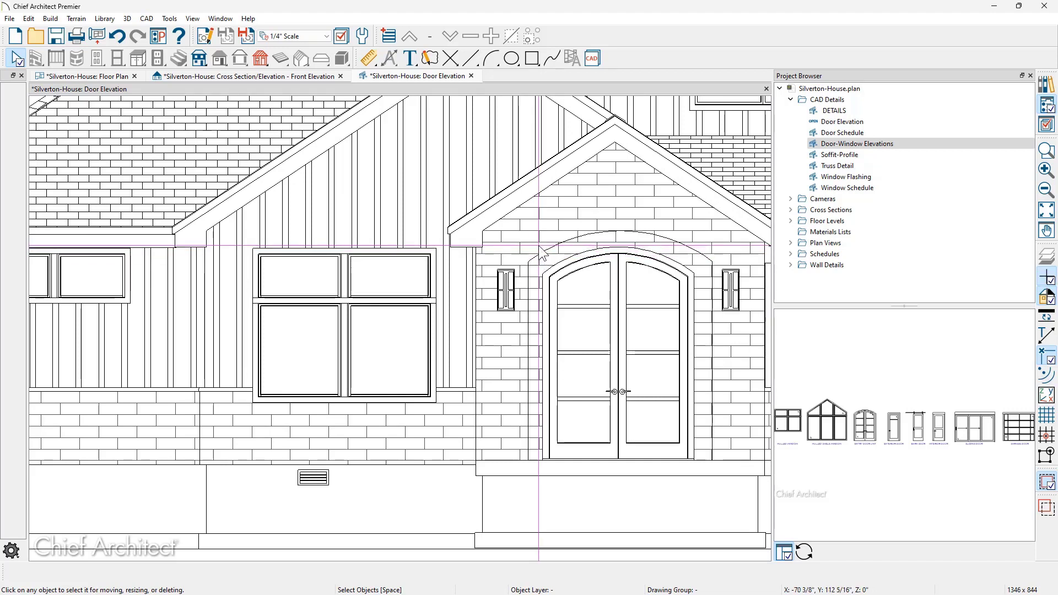
drag(538, 246, 694, 458)
scroll(721, 374, down, 2)
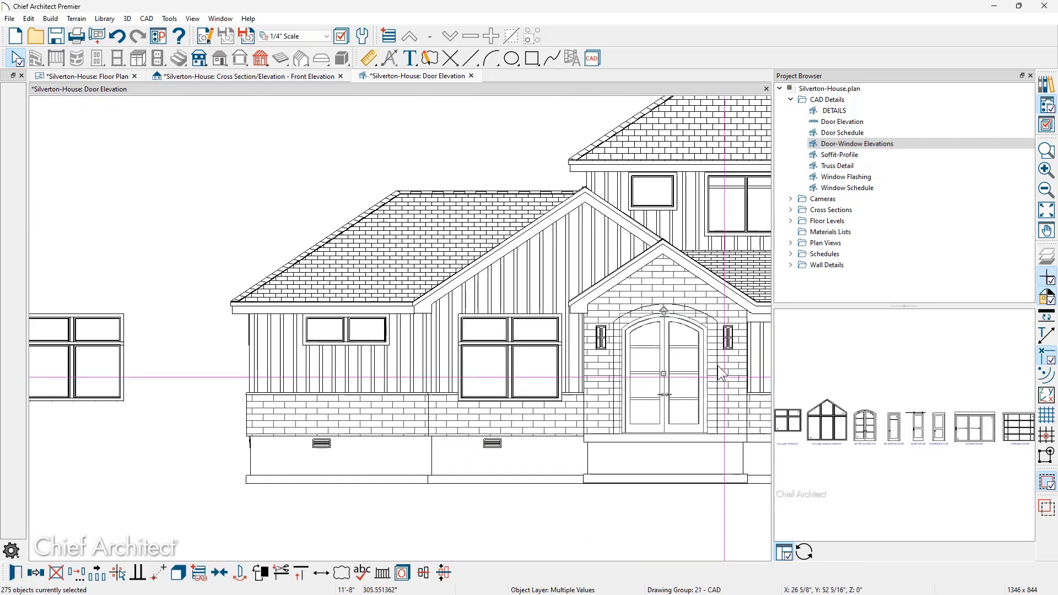
scroll(721, 374, down, 1)
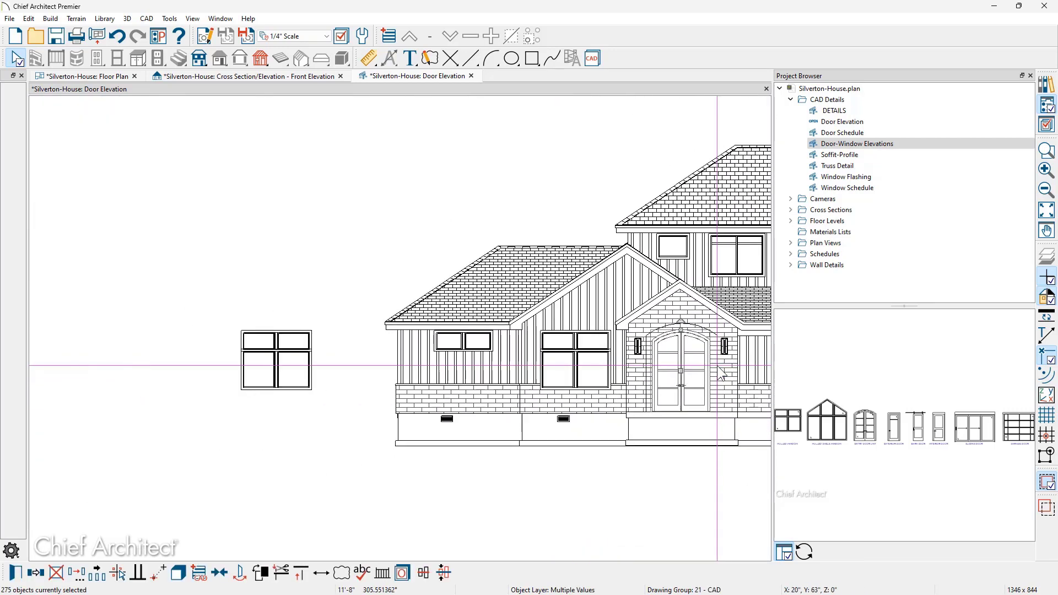
click(37, 576)
drag(681, 370, 186, 374)
scroll(186, 375, up, 2)
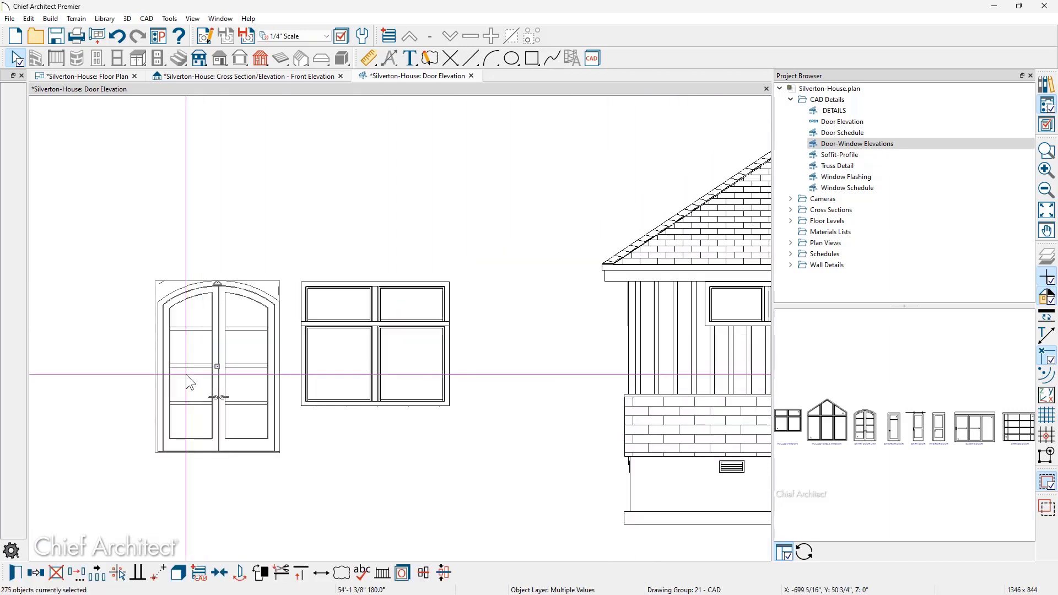
key(Escape)
scroll(186, 375, up, 3)
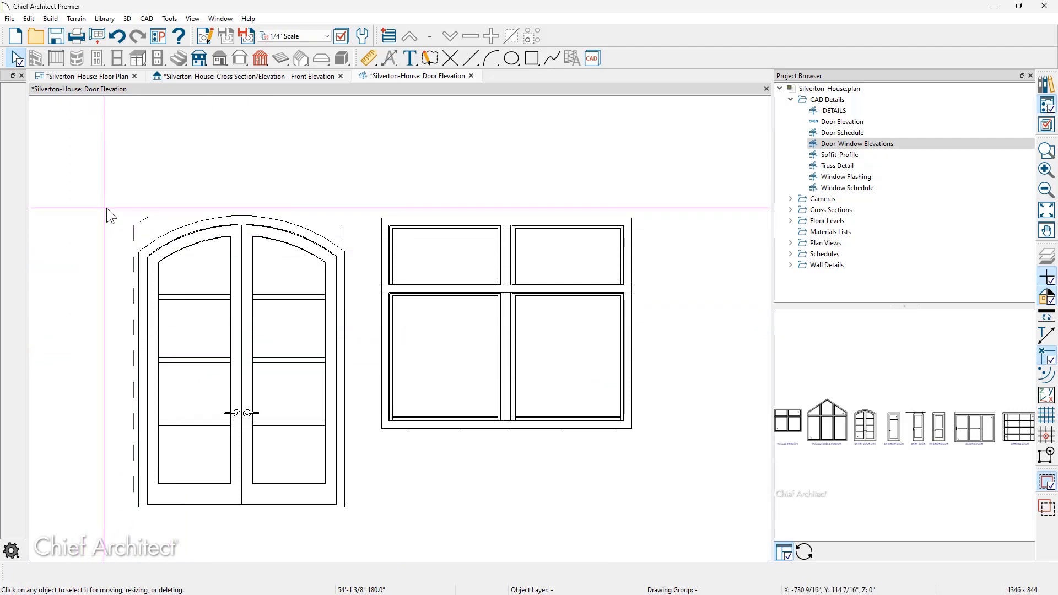
Select the copied door's pieces, including the arch's top-left line and arch curve
drag(107, 208, 137, 495)
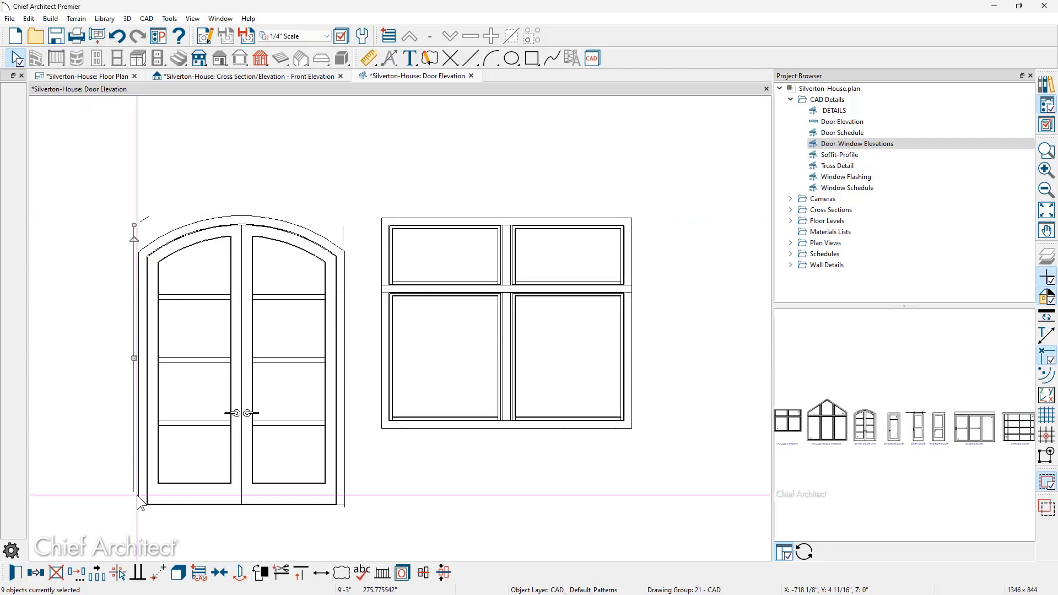
click(147, 219)
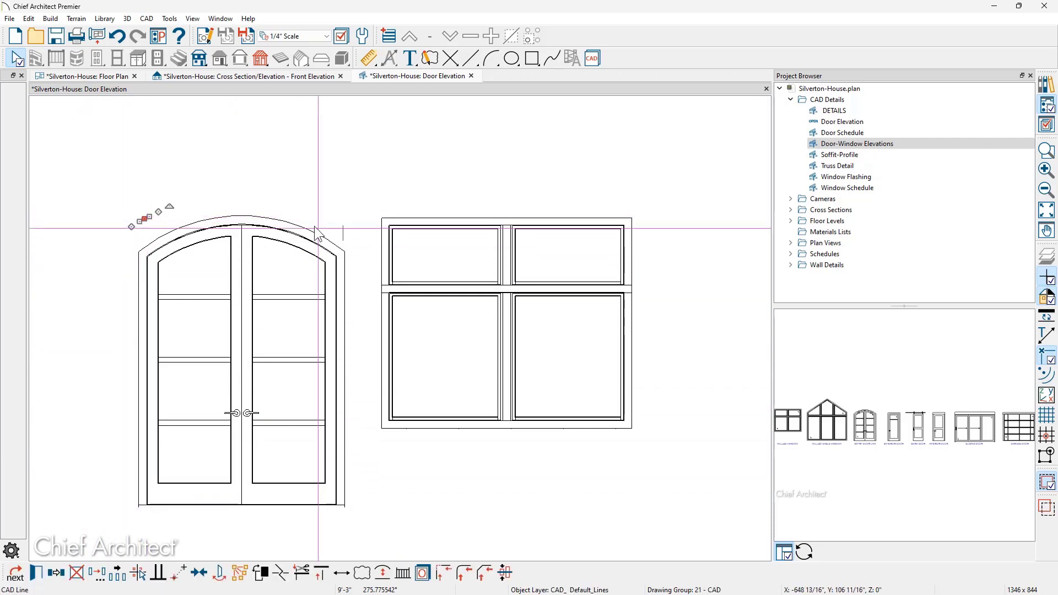
shift+click(344, 229)
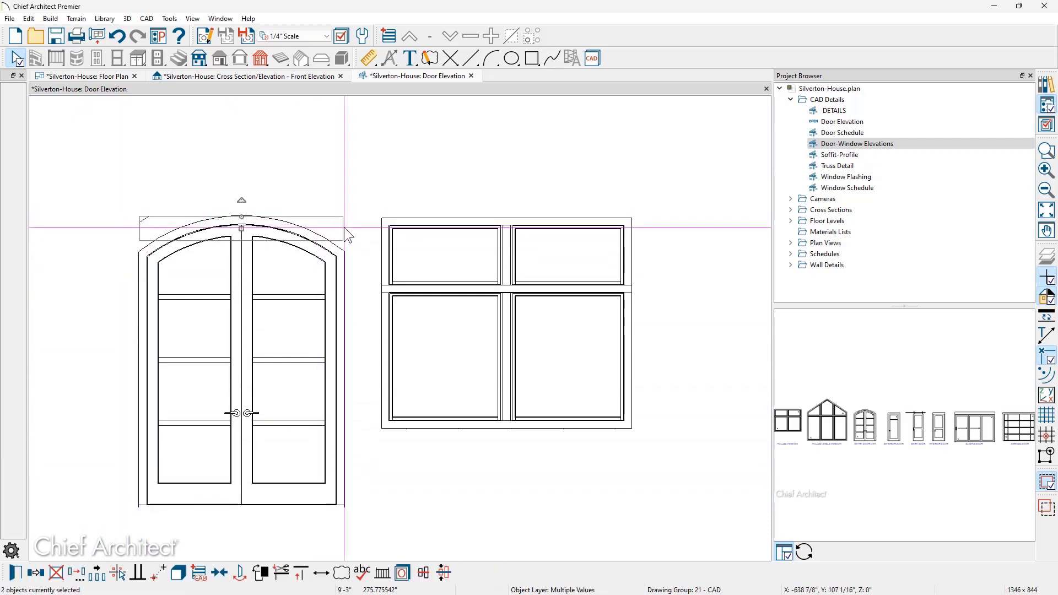
scroll(344, 228, down, 2)
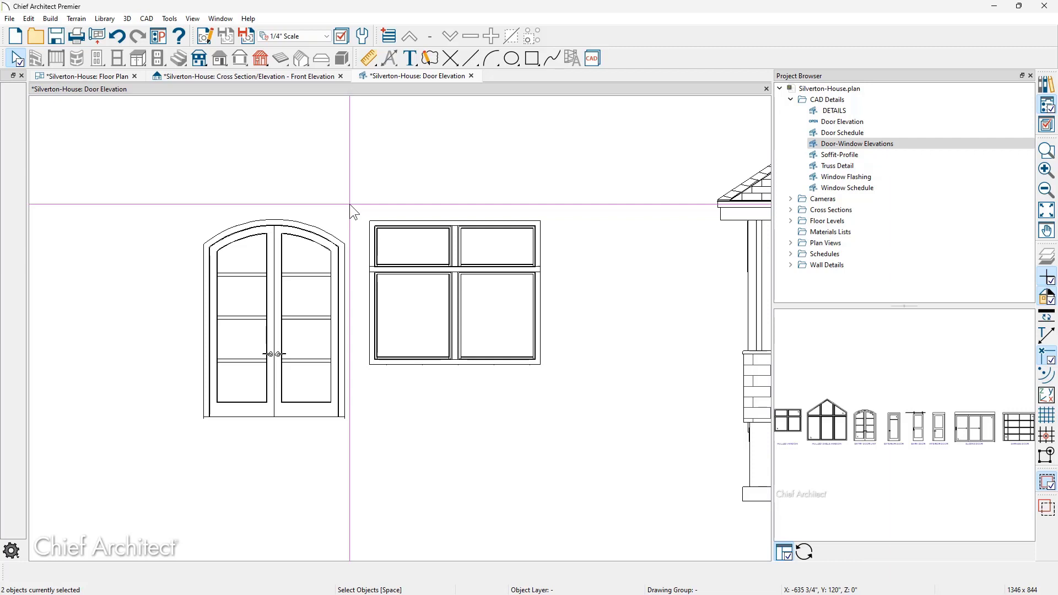
Open the DETAILS CAD detail in its own tab and zoom toward the D3 wall section
click(351, 205)
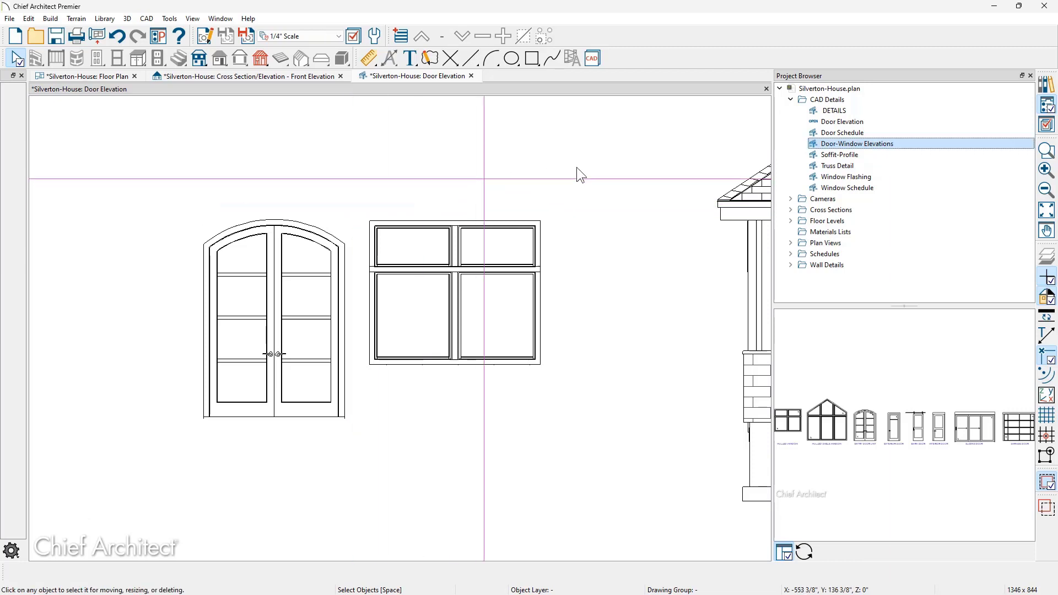
click(832, 110)
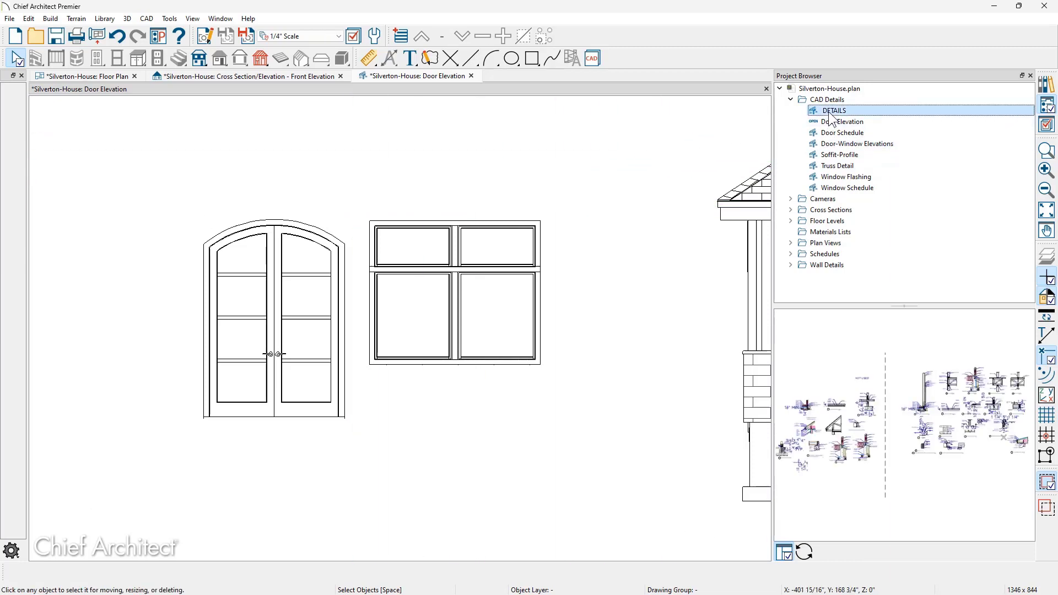
double_click(831, 112)
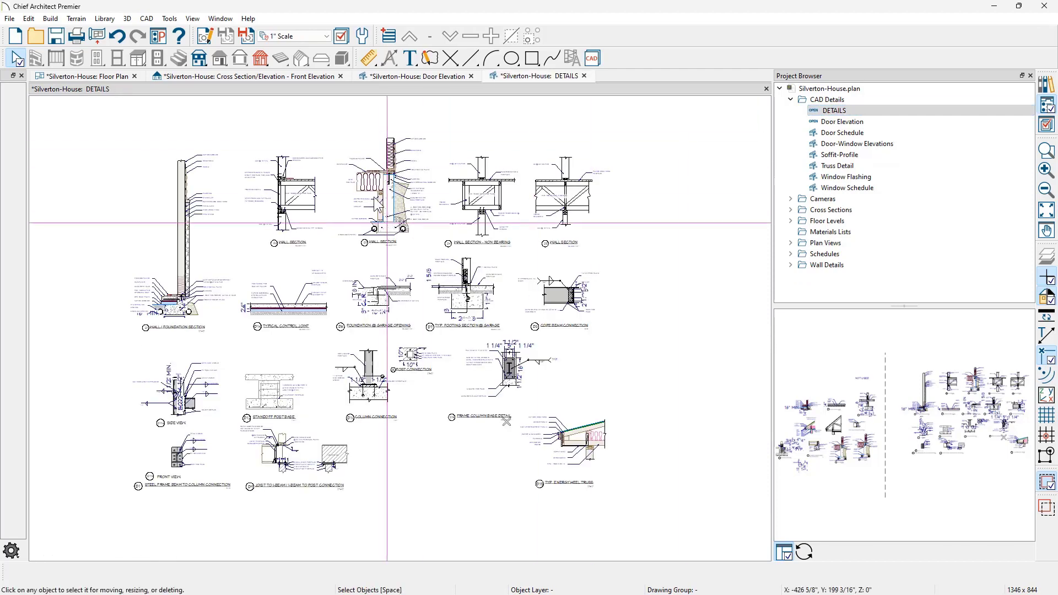
scroll(367, 255, up, 4)
scroll(367, 255, up, 3)
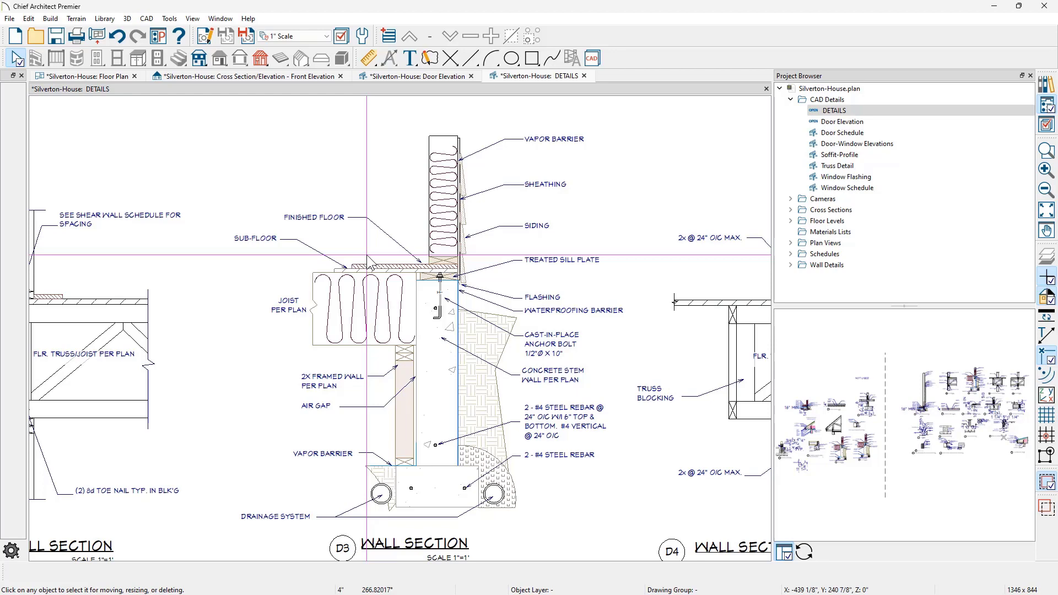
Cut a back-clipped cross section across the floor plan and make it CAD detail Elevation 1
click(114, 78)
click(657, 61)
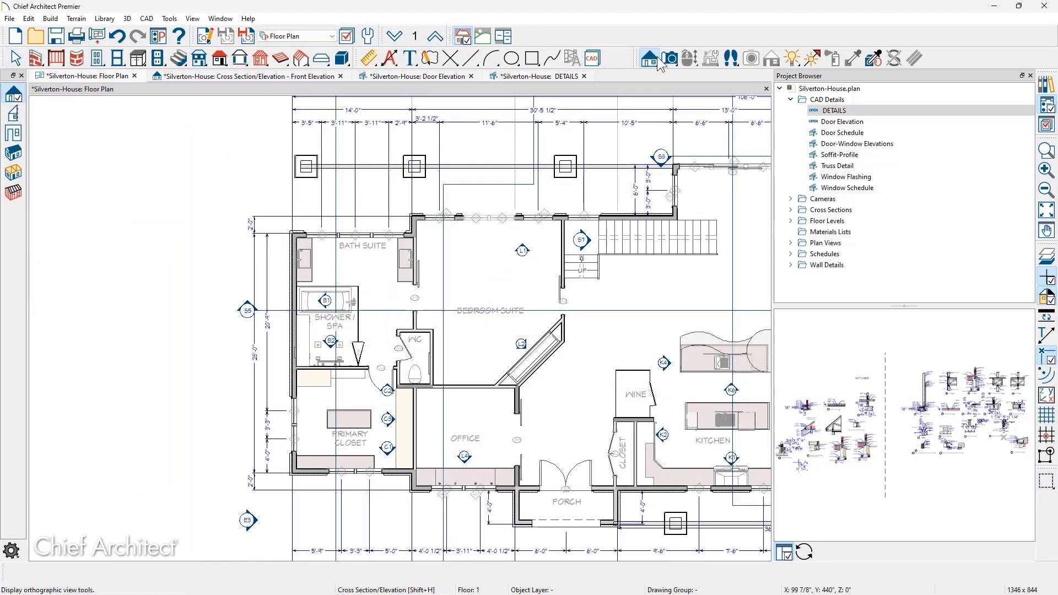
click(16, 114)
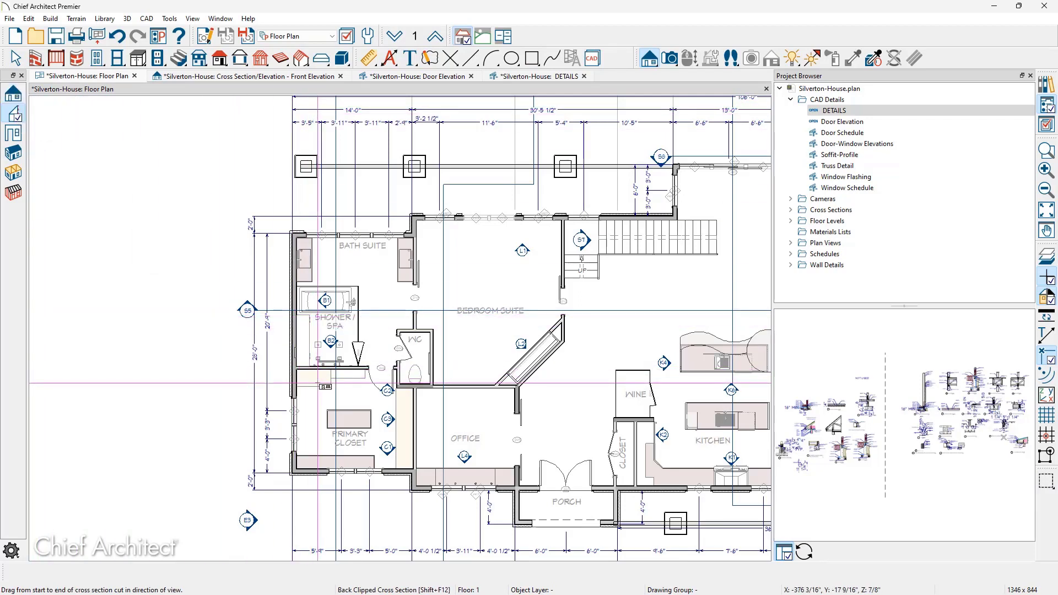
drag(318, 382, 354, 382)
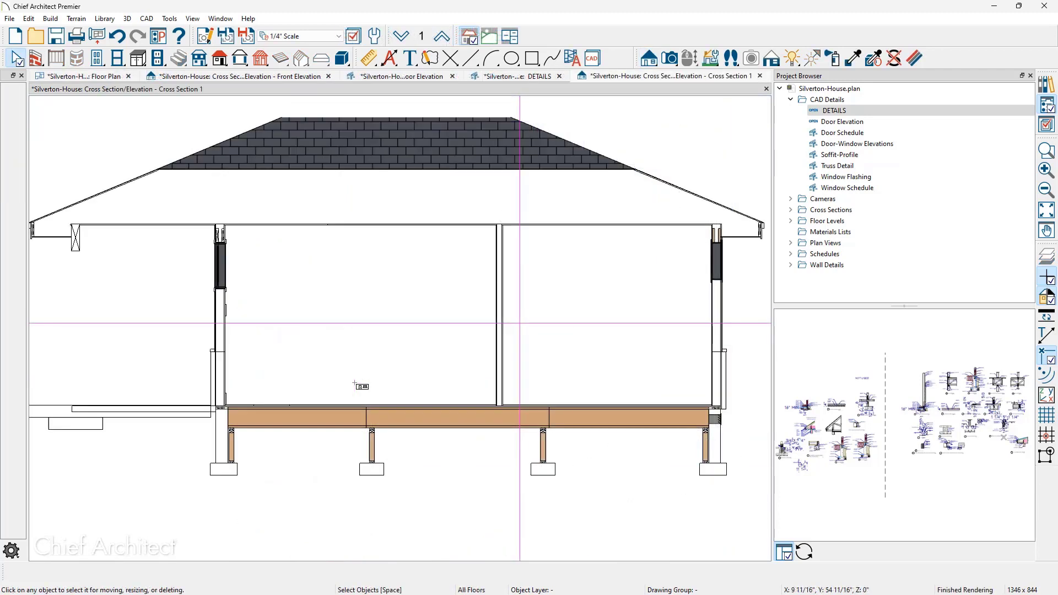
click(146, 18)
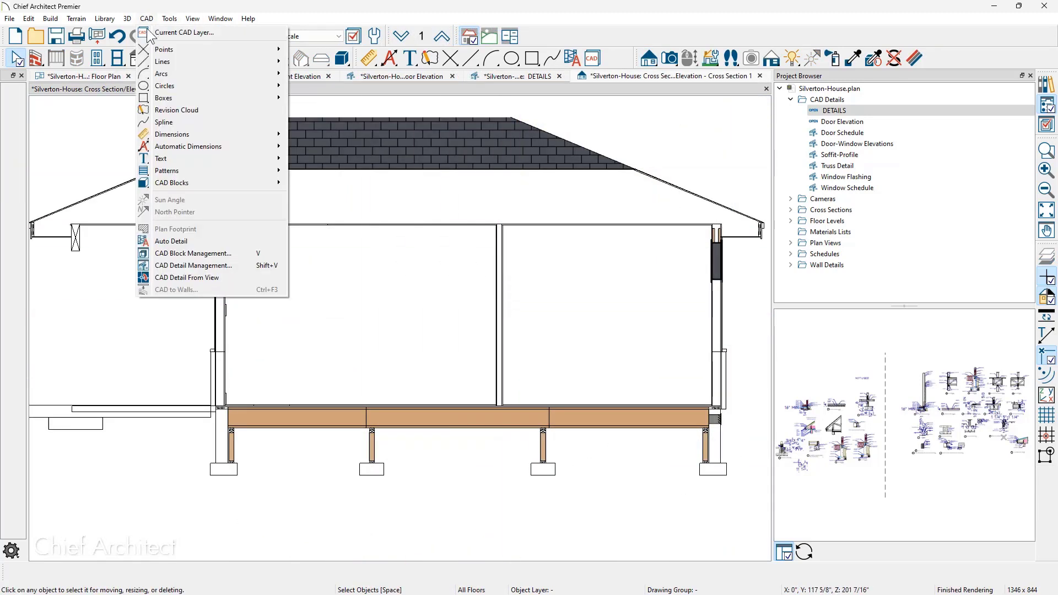
click(203, 278)
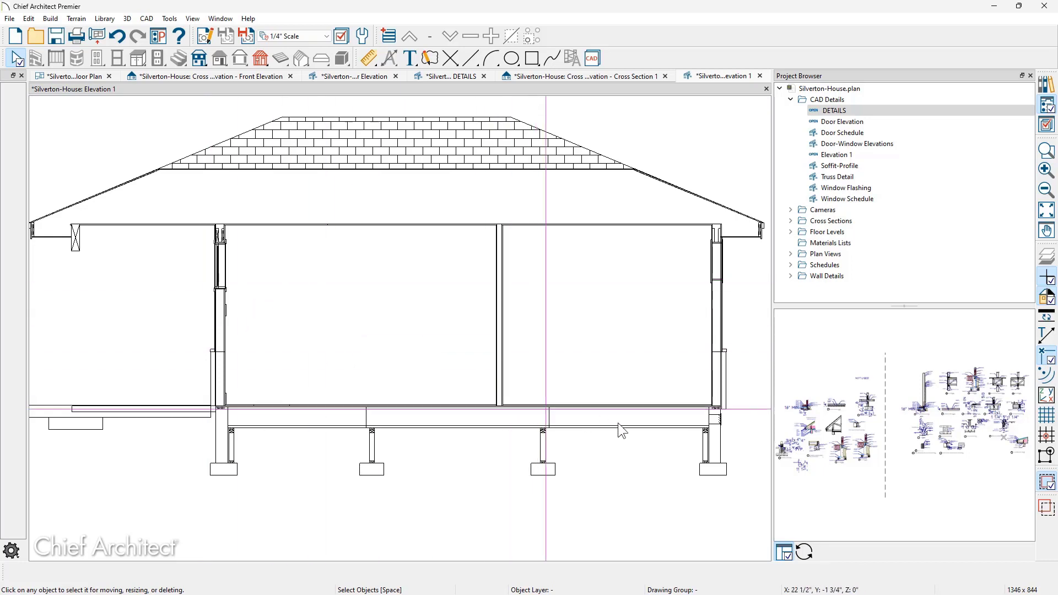
Draw CAD cut lines: one vertical beside the right foundation, two across the upper right wall
scroll(751, 459, up, 4)
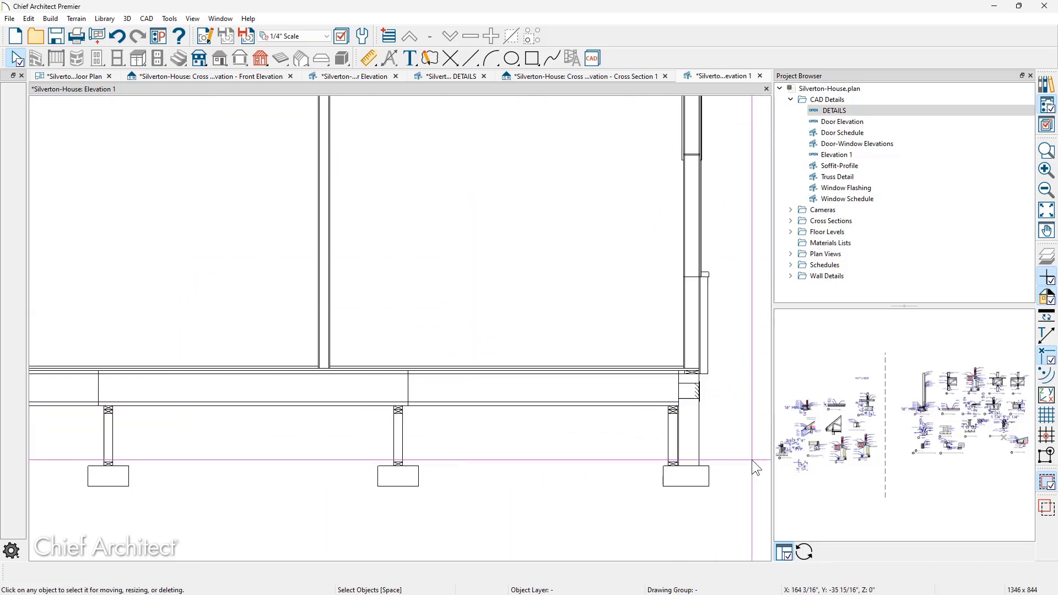
key(l)
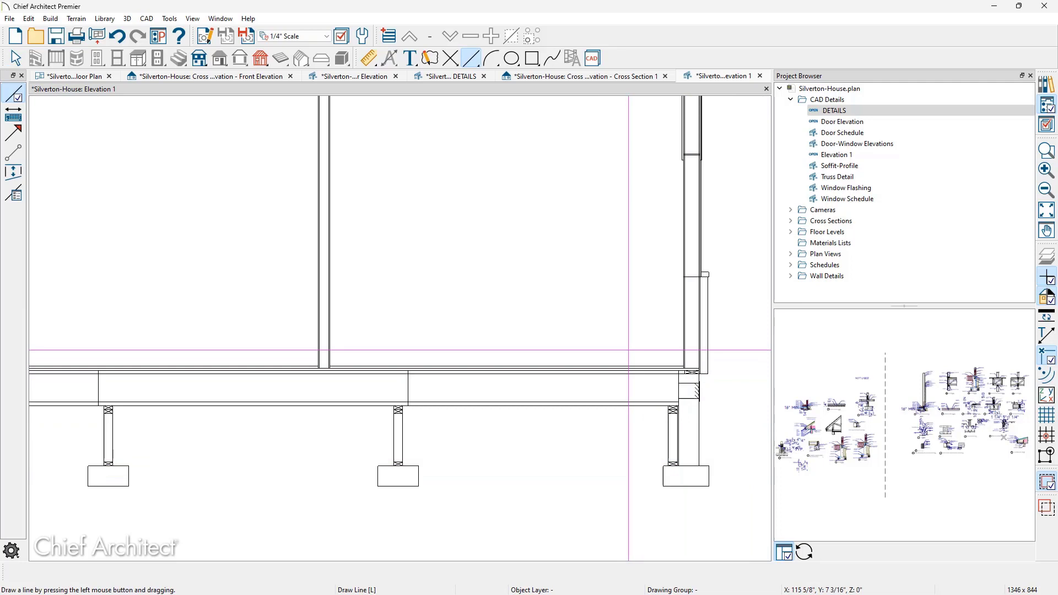
drag(629, 349, 628, 431)
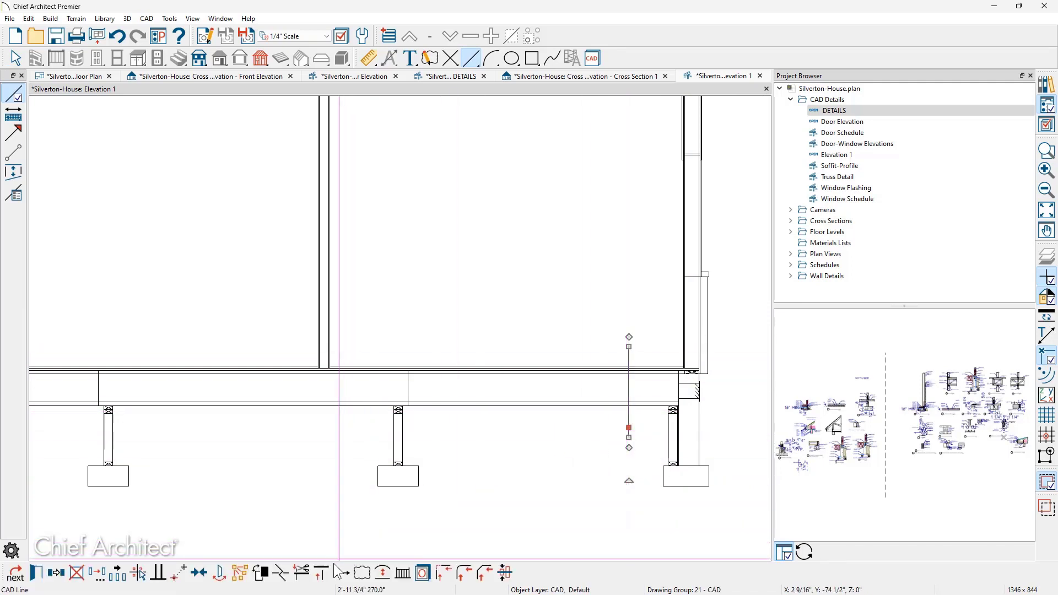
click(387, 507)
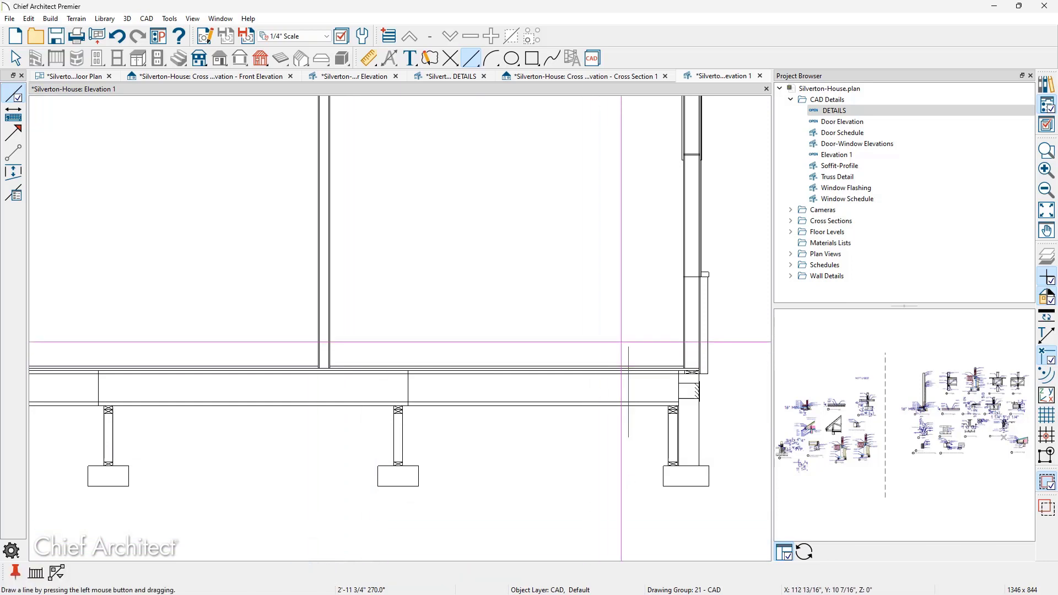
click(629, 419)
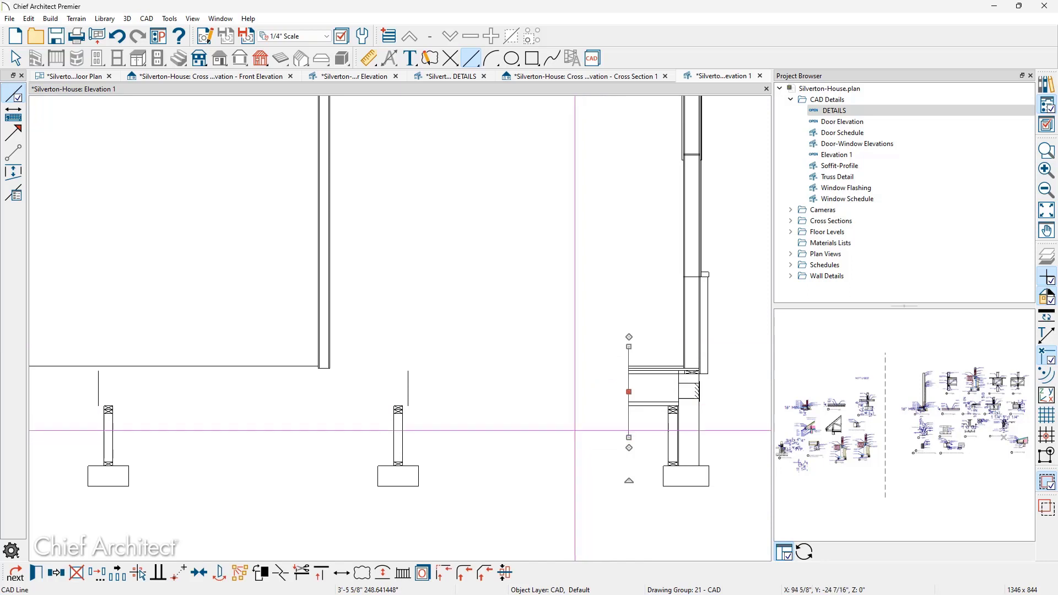
key(Escape)
drag(669, 232, 725, 232)
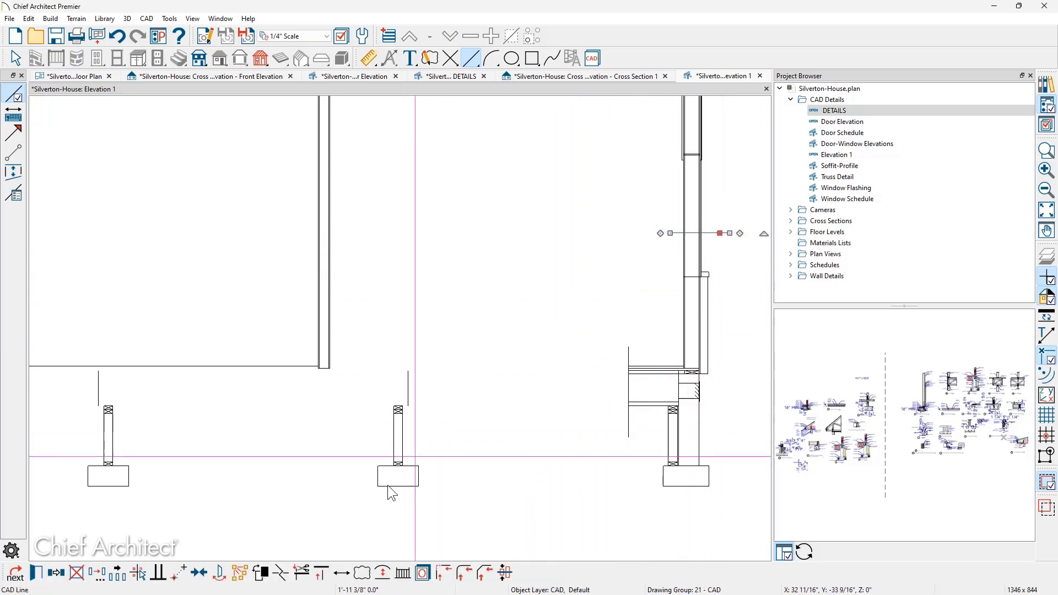
key(Escape)
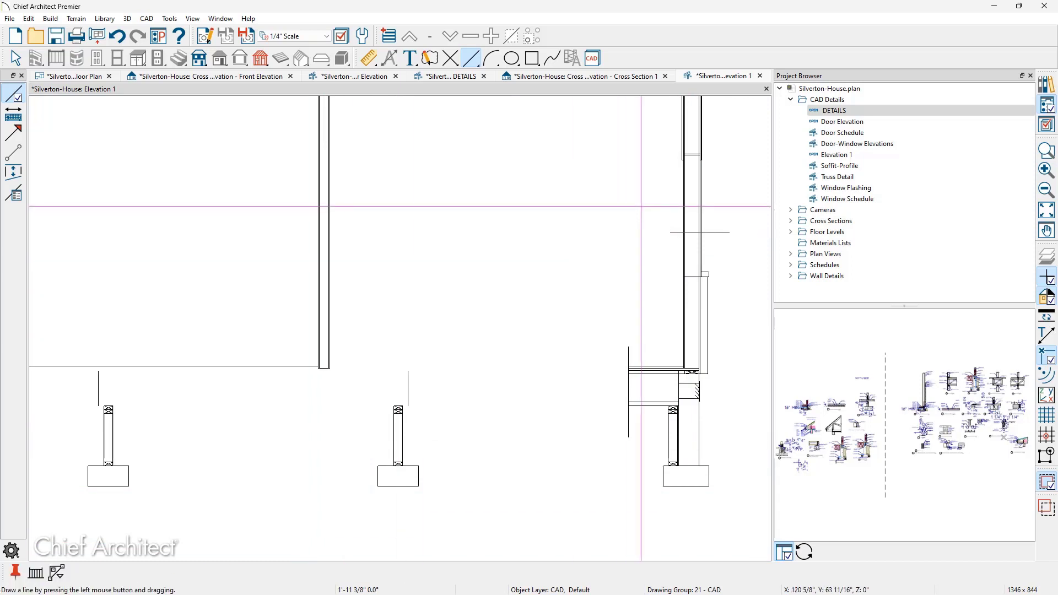
drag(642, 206, 722, 198)
scroll(656, 287, down, 5)
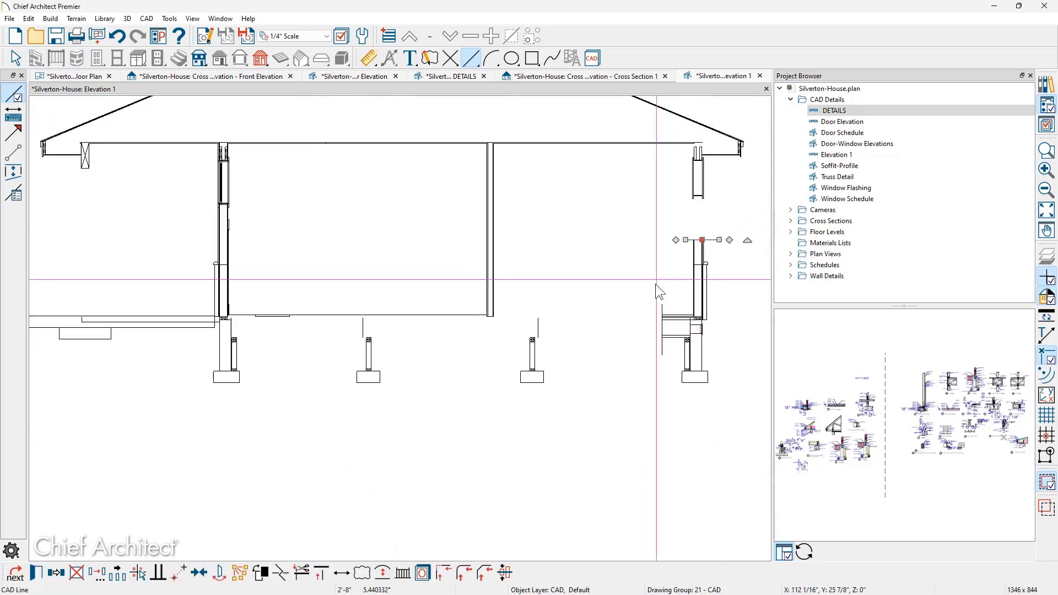
middle_drag(656, 287, 639, 360)
Delete the roof and upper wall parts, then select everything left of the right wall
key(space)
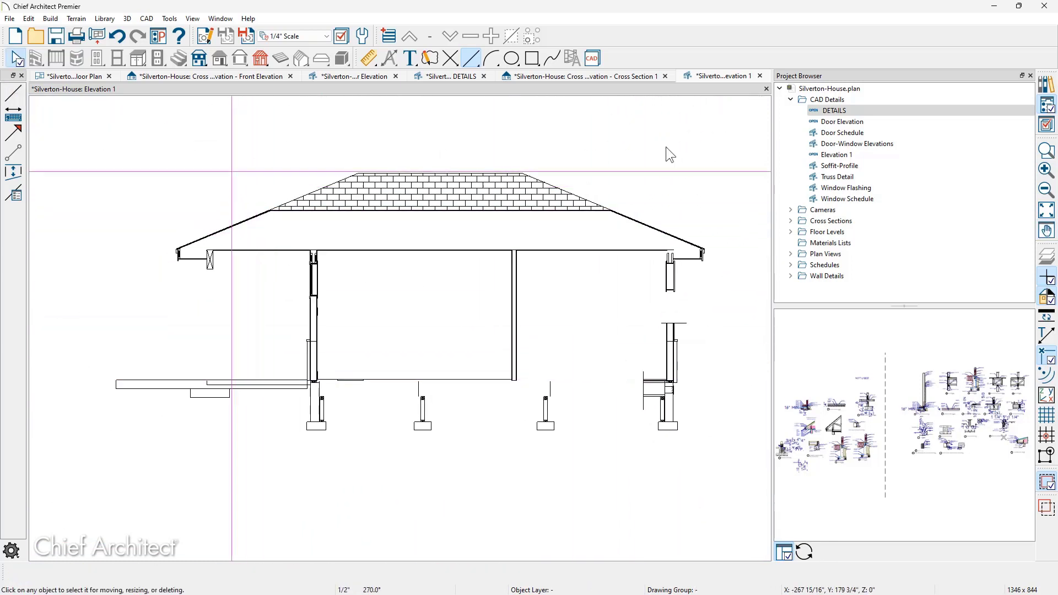
drag(731, 141, 141, 325)
key(Delete)
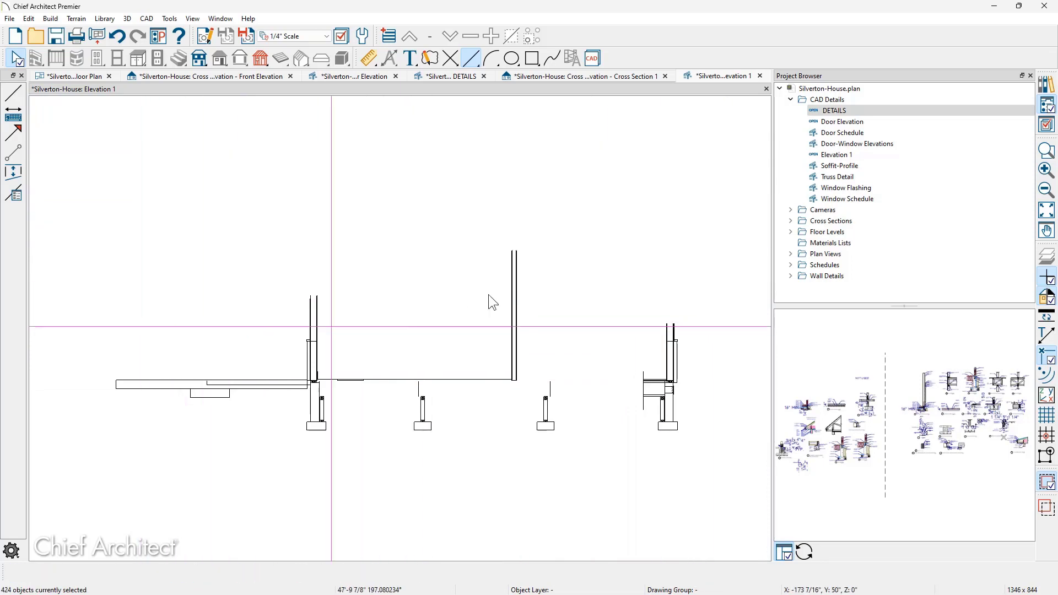
drag(574, 240, 84, 488)
key(Delete)
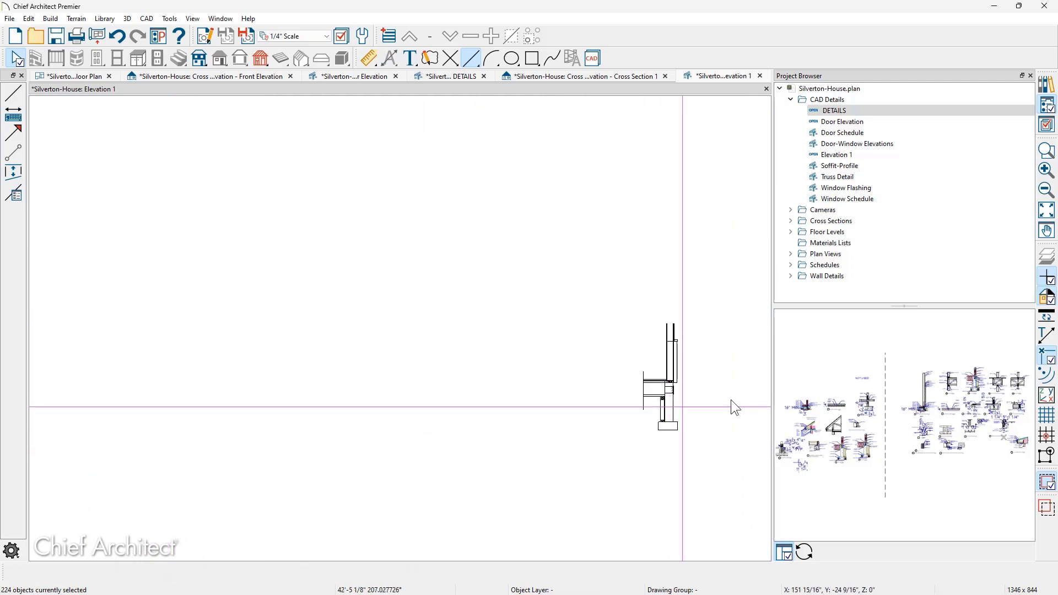
scroll(725, 394, up, 4)
scroll(667, 383, up, 1)
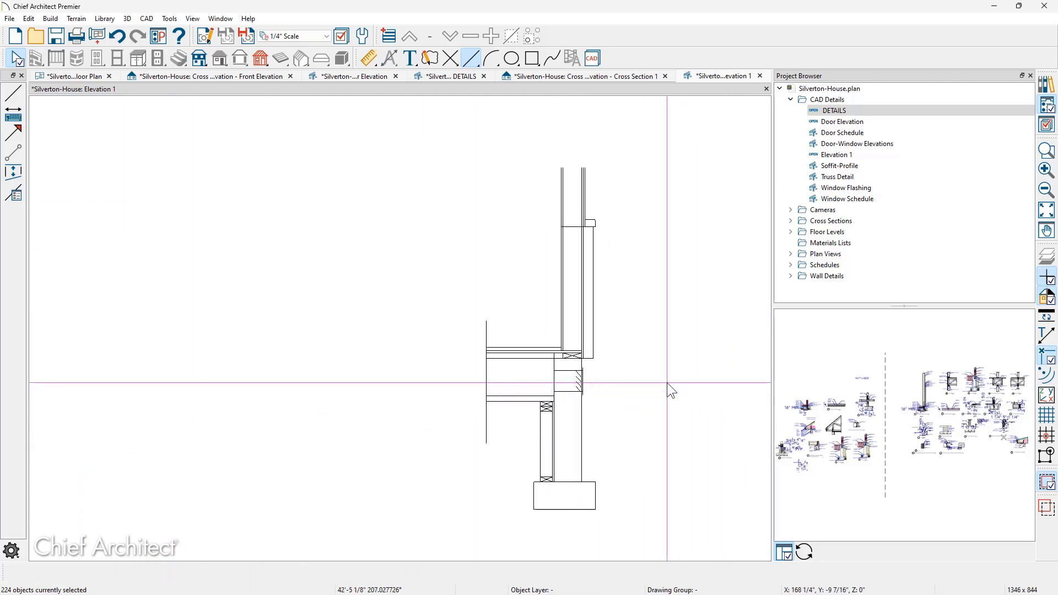